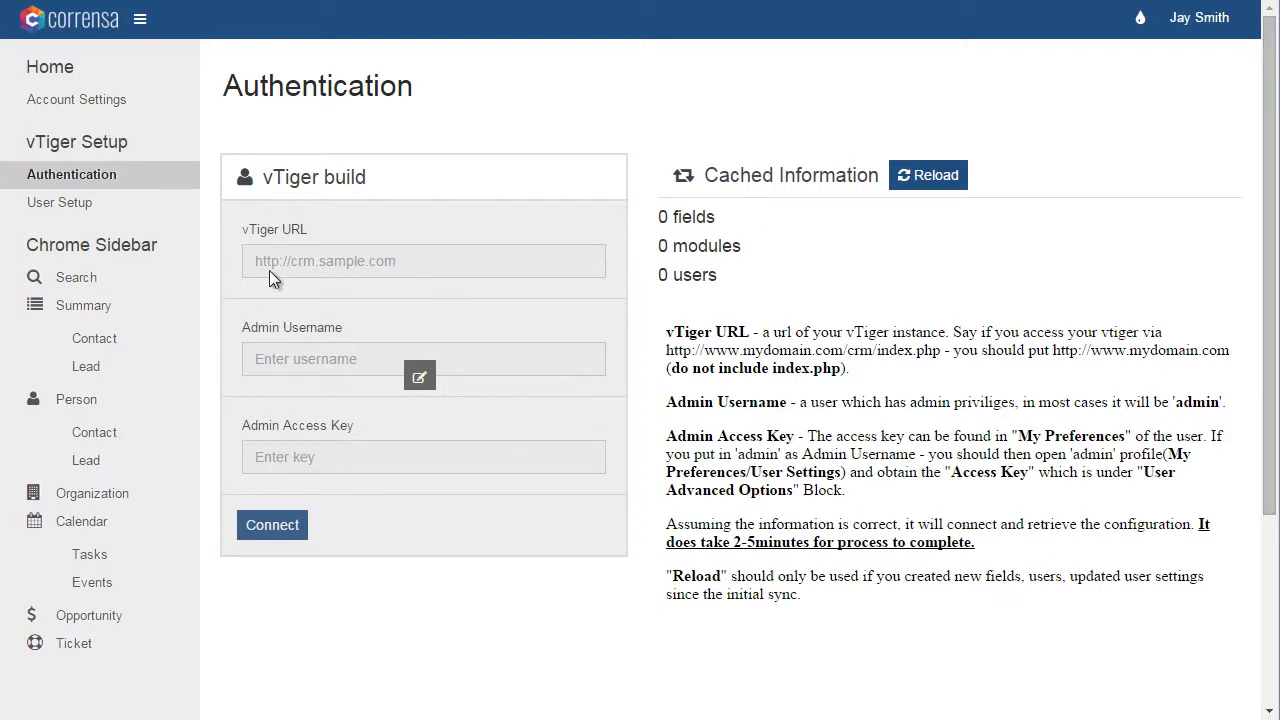
{"action": "left_click", "coordinate": [93, 173]}
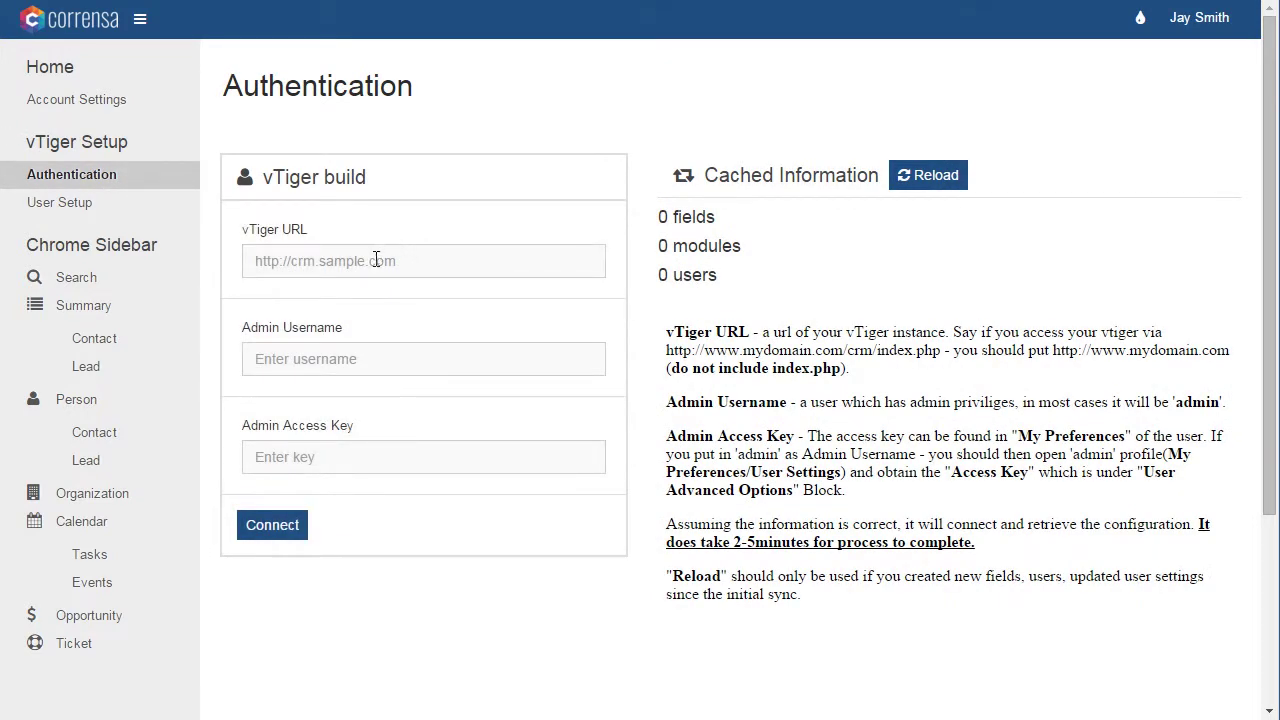
{"action": "left_click", "coordinate": [376, 260]}
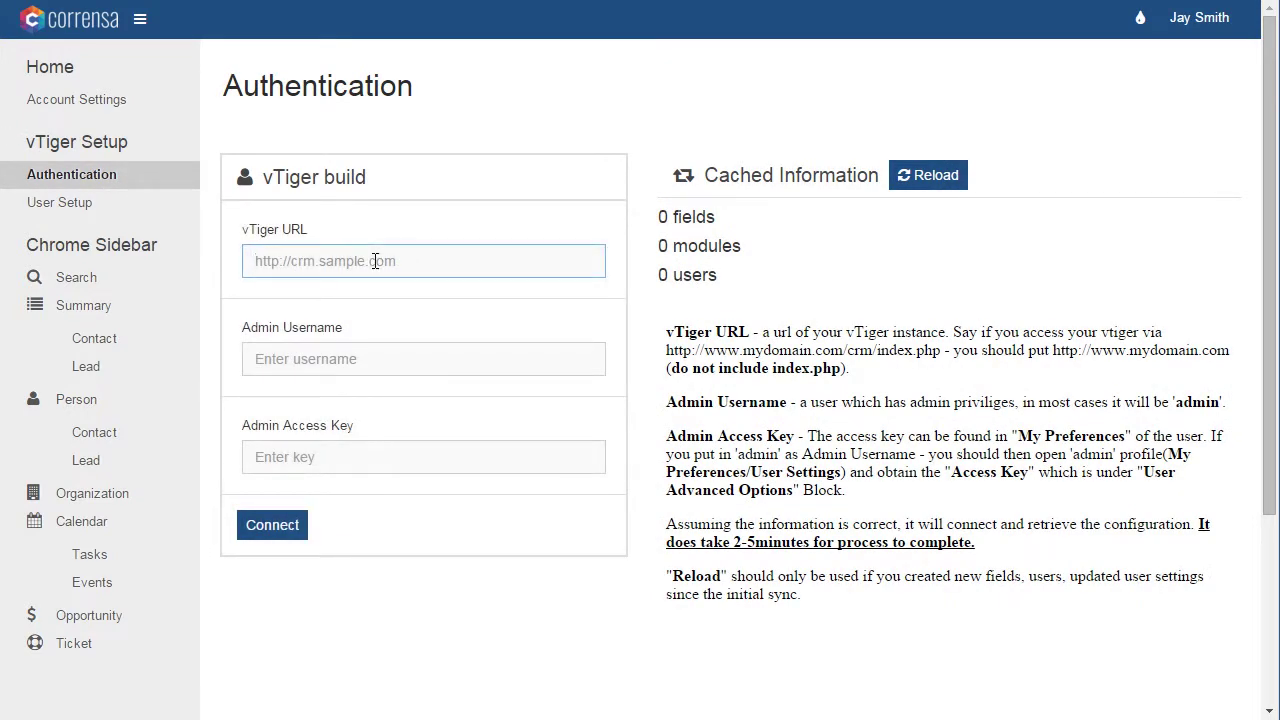
{"action": "type", "text": "http://vt01.vtigercrmhosting.com/gmailtest"}
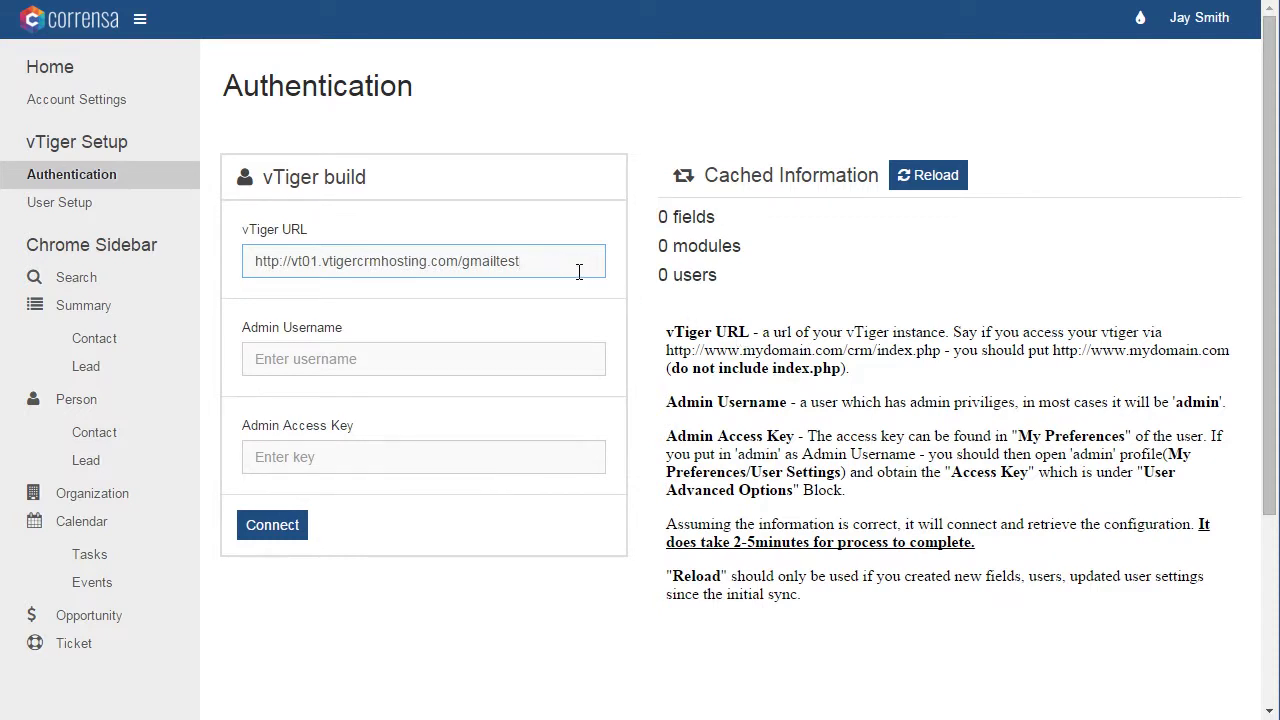
{"action": "left_click", "coordinate": [370, 367]}
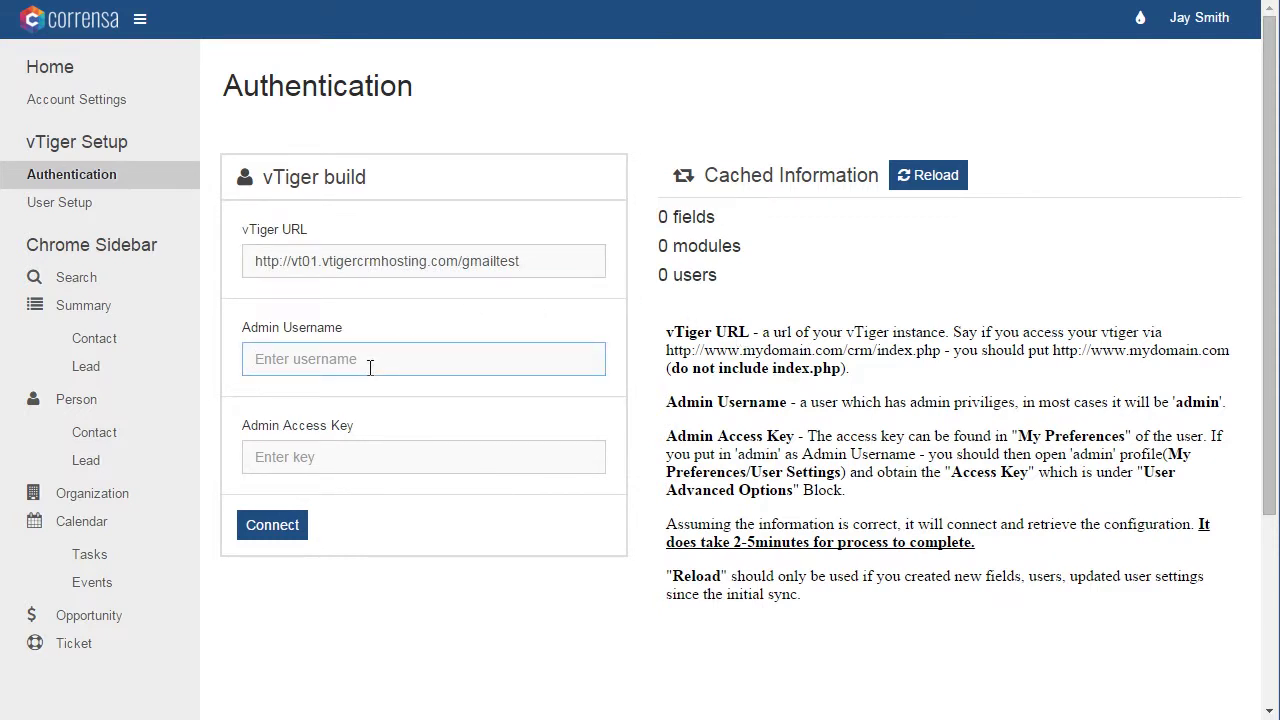
{"action": "type", "text": "admin"}
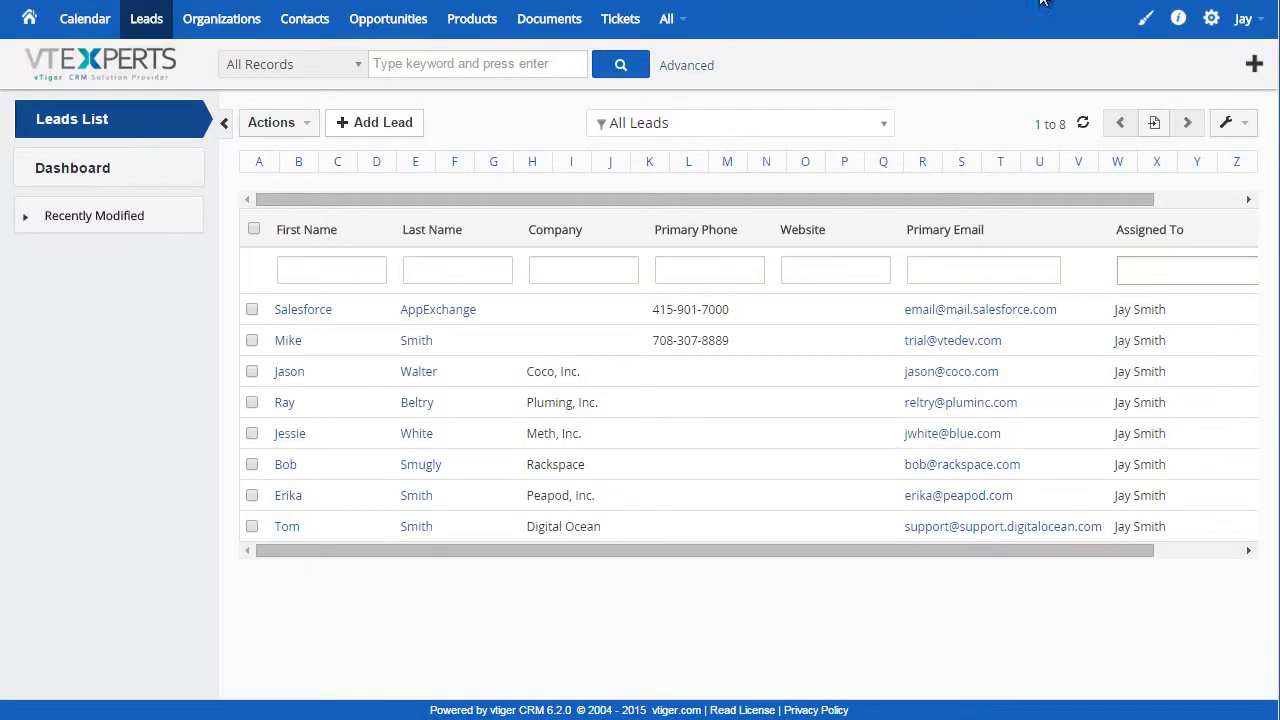
Step: Copy the admin's Access Key from User Advanced Options on the My Preferences page
{"action": "left_click", "coordinate": [1250, 24]}
{"action": "left_click", "coordinate": [1212, 62]}
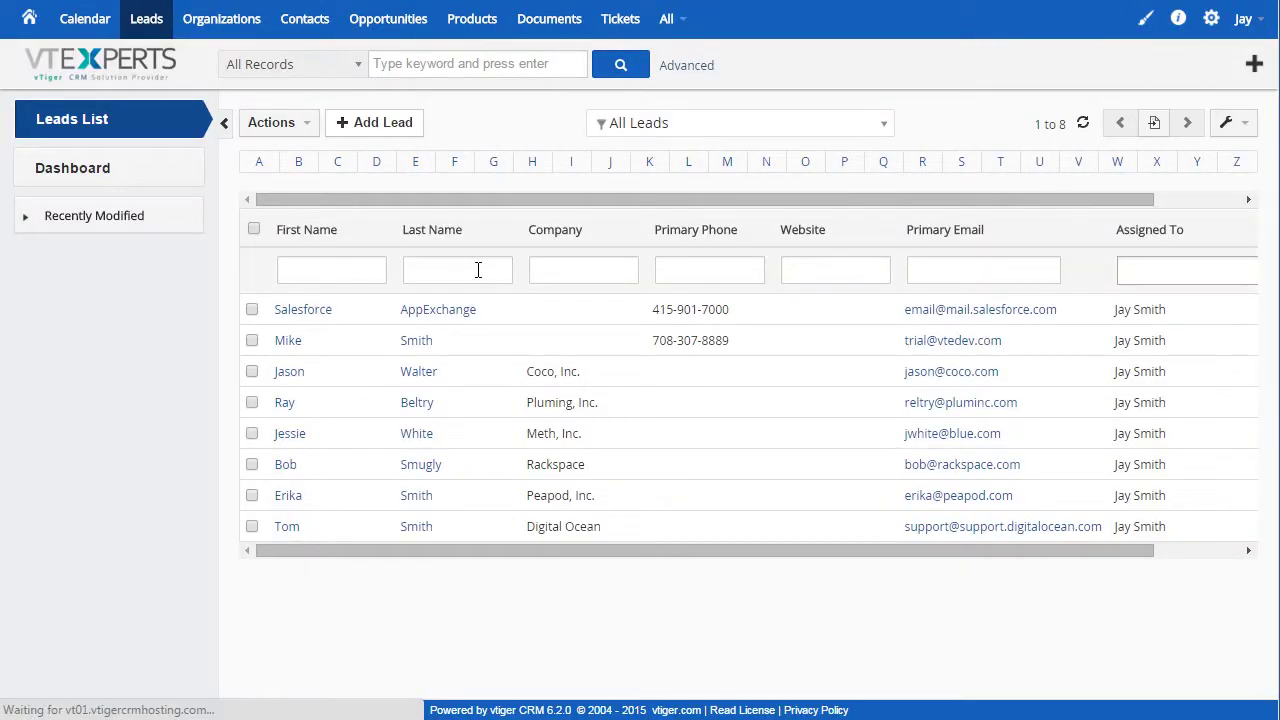
{"action": "scroll", "coordinate": [396, 482], "scroll_direction": "down", "scroll_amount": 9}
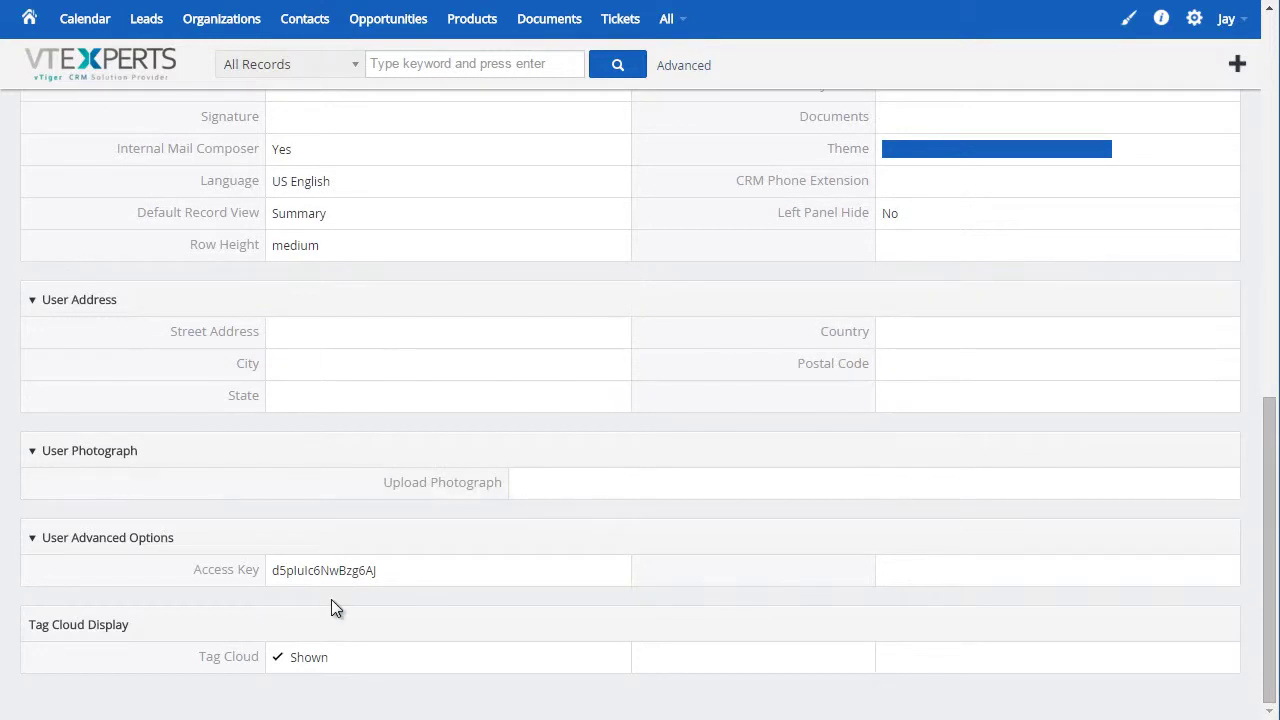
{"action": "double_click", "coordinate": [331, 570]}
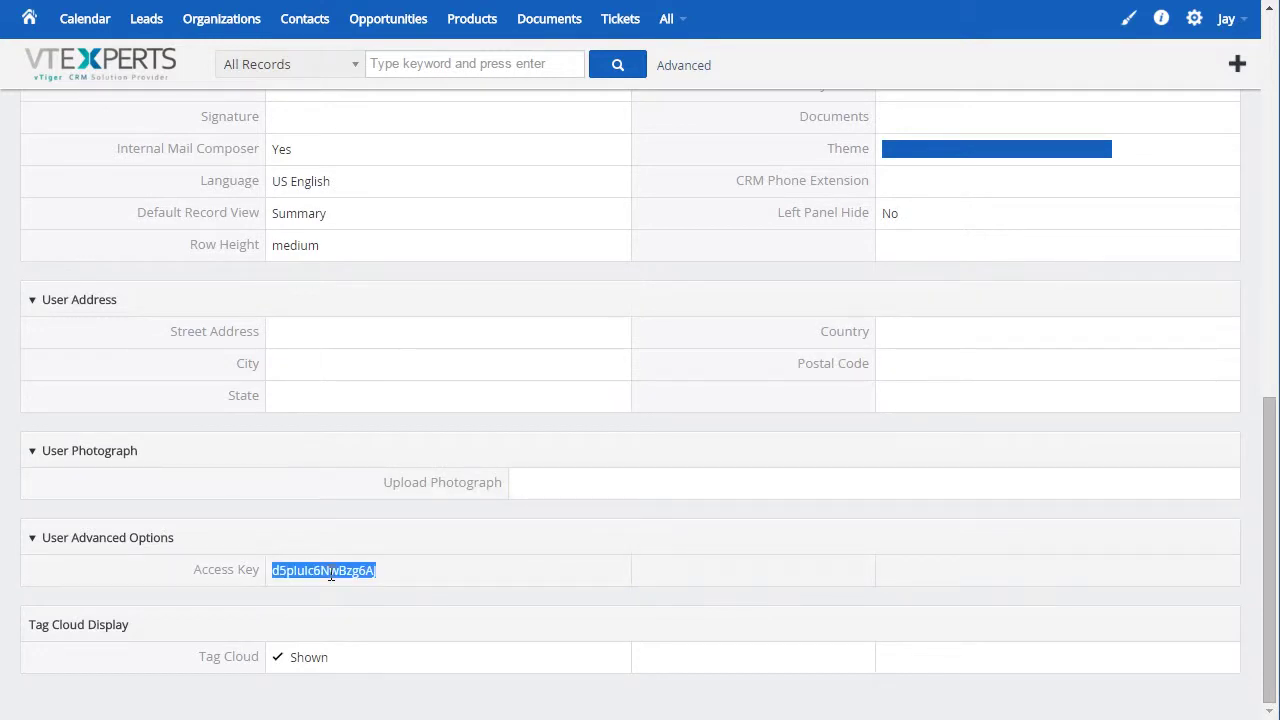
{"action": "right_click", "coordinate": [331, 573]}
{"action": "left_click", "coordinate": [352, 584]}
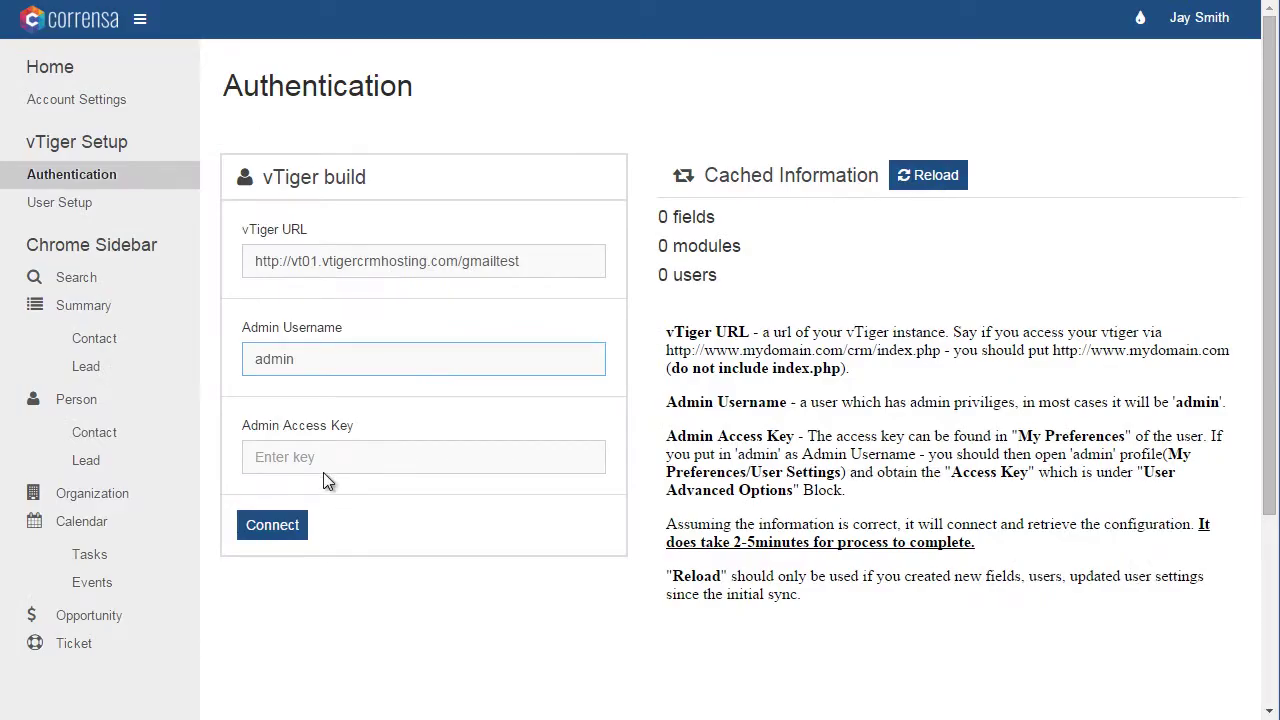
Step: Paste the copied key into Admin Access Key and connect, caching 772 fields, 28 modules, 1 user
{"action": "left_click", "coordinate": [320, 458]}
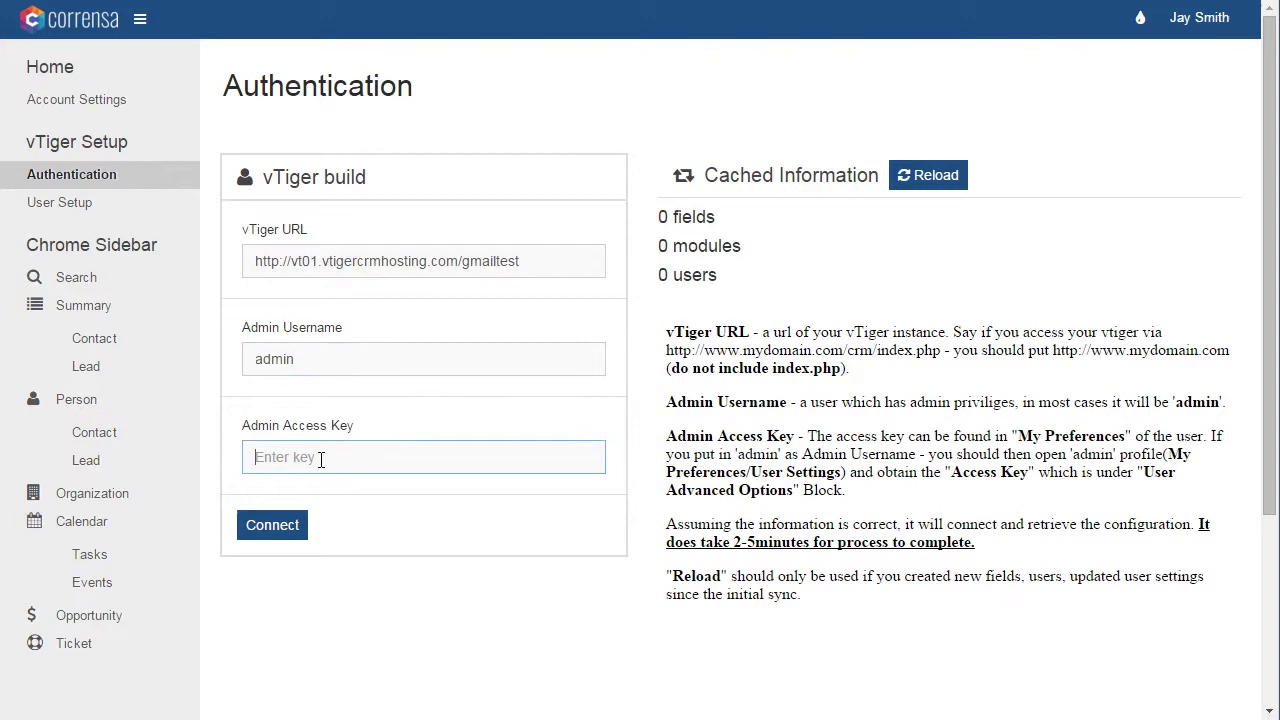
{"action": "right_click", "coordinate": [320, 460]}
{"action": "left_click", "coordinate": [369, 577]}
{"action": "left_click", "coordinate": [278, 524]}
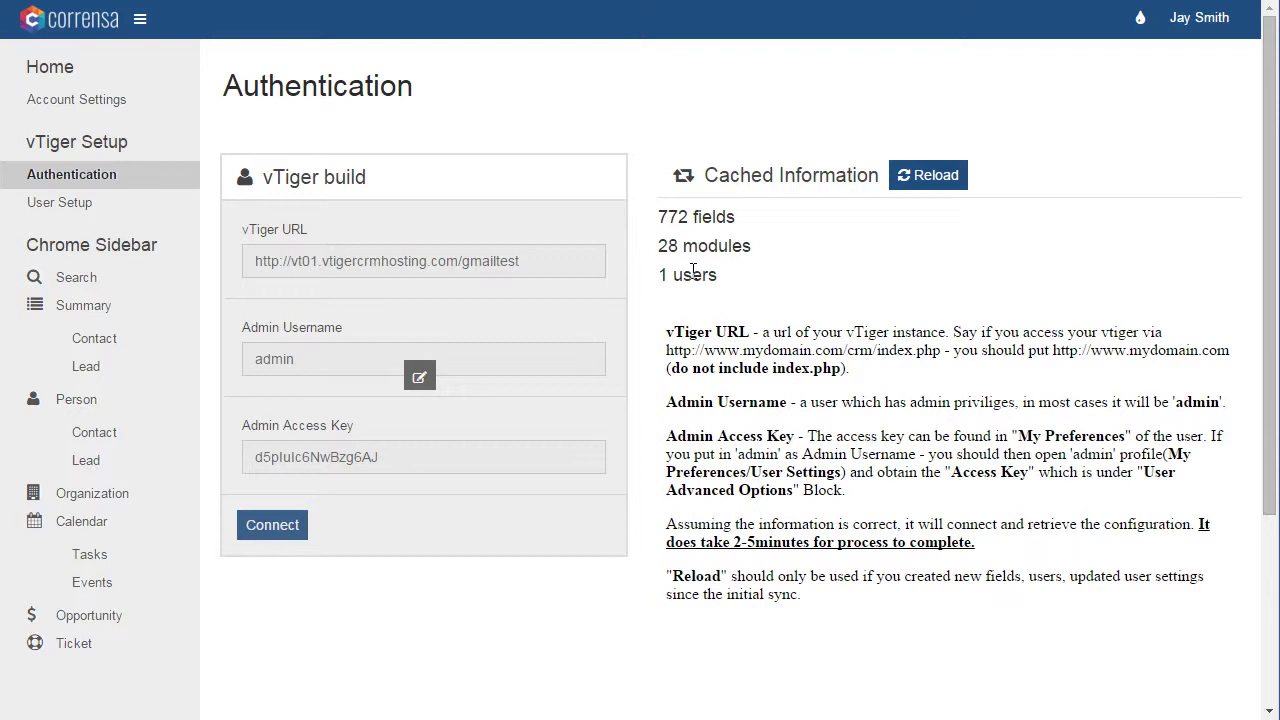
Step: Show the User Management list with the single inactive vTiger admin user
{"action": "left_click", "coordinate": [60, 202]}
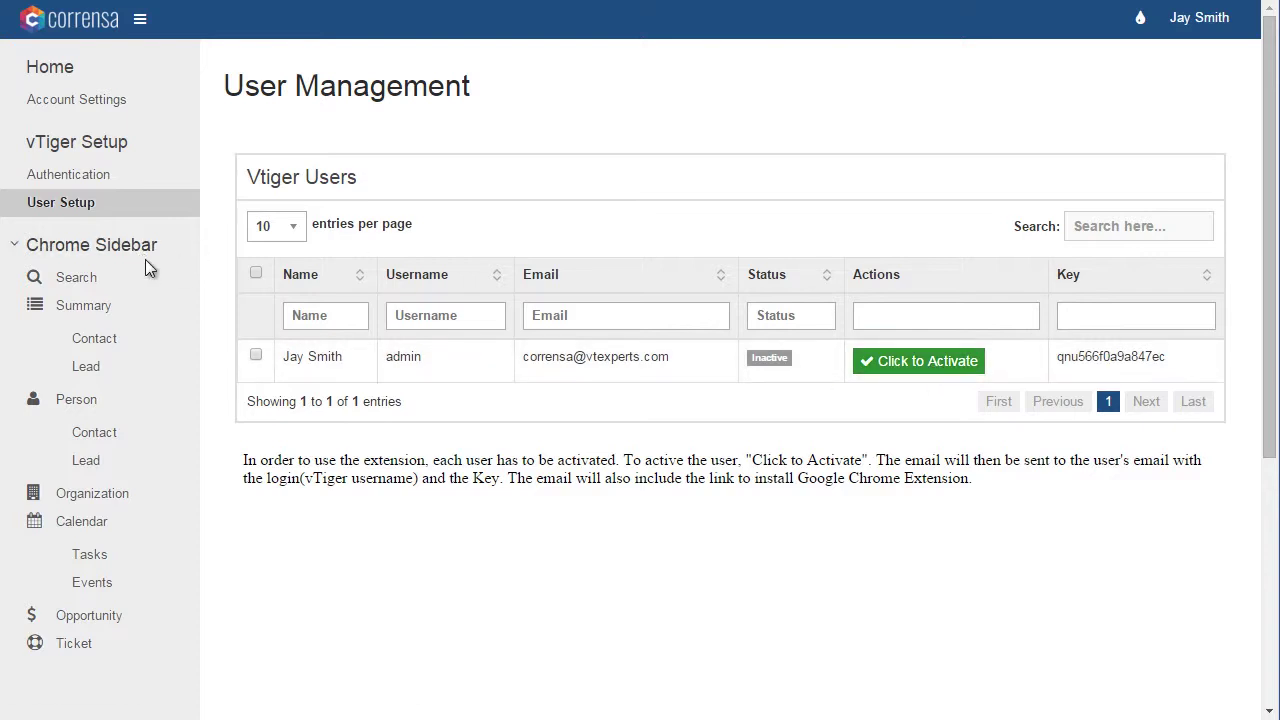
Step: Bring up the Contact Summary configuration and review its Detailed Information block
{"action": "left_click", "coordinate": [108, 340]}
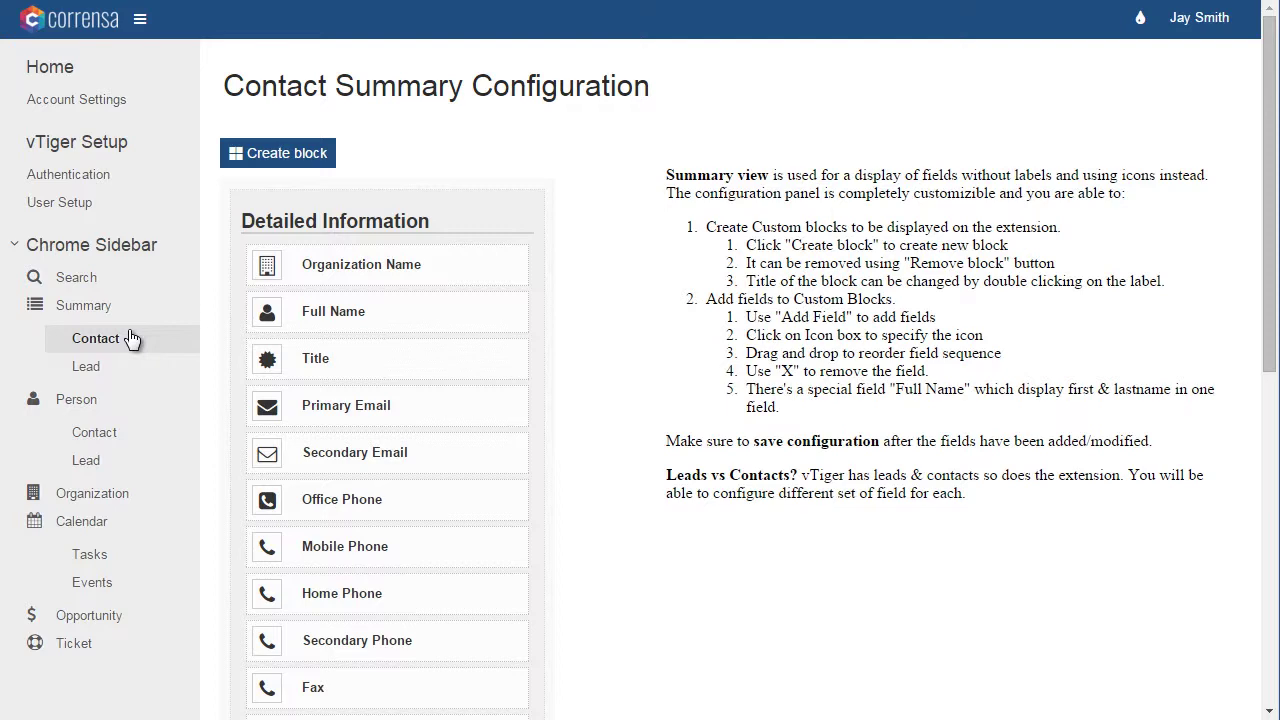
{"action": "mouse_move", "coordinate": [386, 258]}
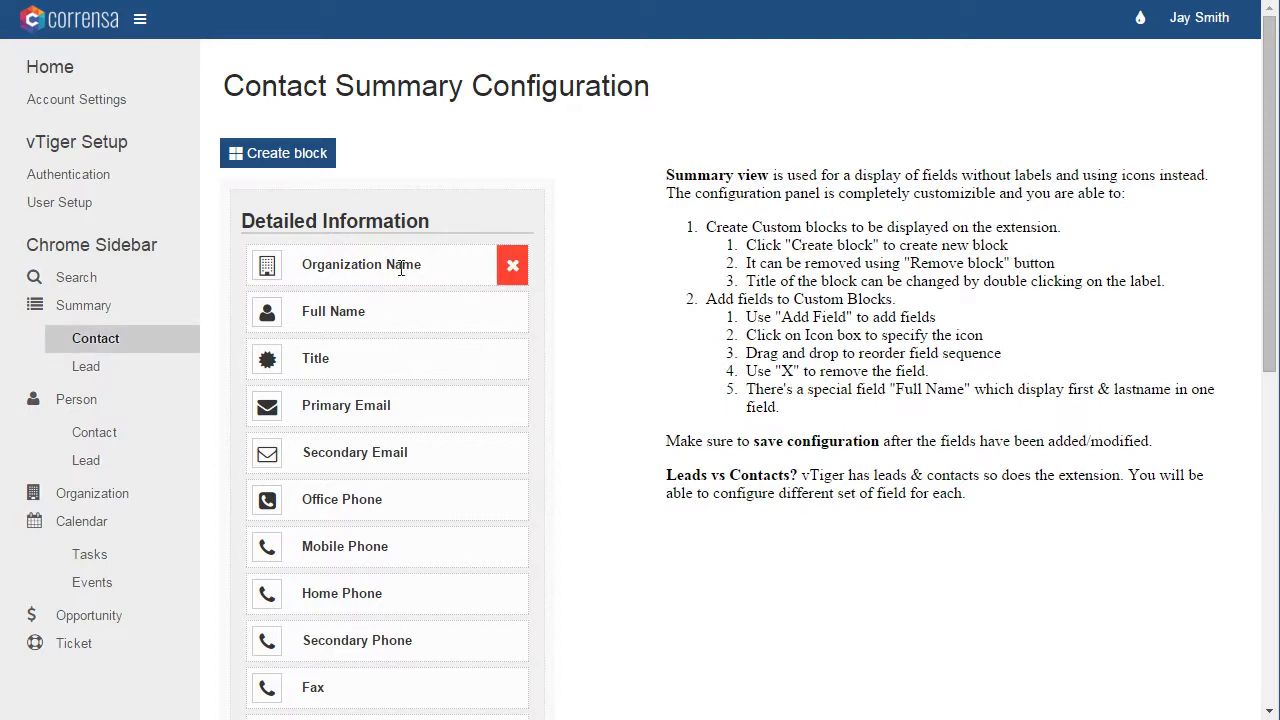
{"action": "scroll", "coordinate": [400, 268], "scroll_direction": "down", "scroll_amount": 3}
{"action": "scroll", "coordinate": [397, 250], "scroll_direction": "up", "scroll_amount": 1}
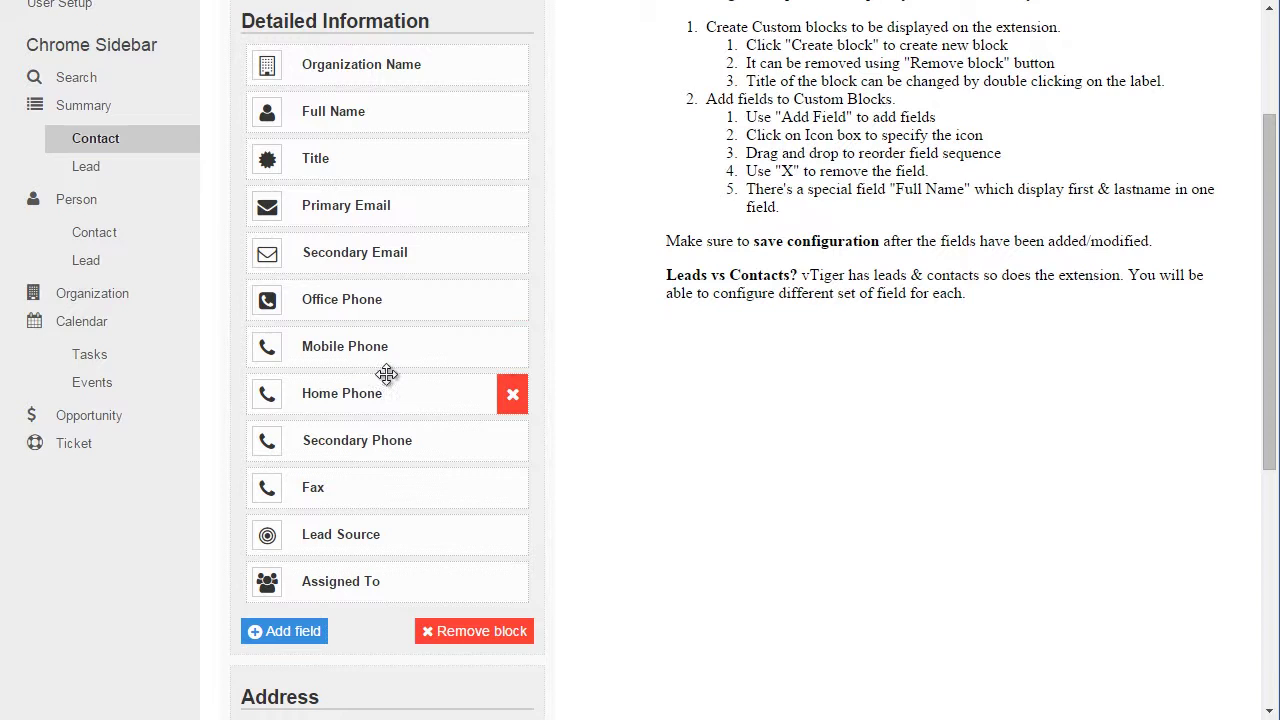
{"action": "scroll", "coordinate": [387, 374], "scroll_direction": "down", "scroll_amount": 1}
Step: Add a Department field with an icon and move Organization Name below Full Name
{"action": "left_click", "coordinate": [280, 530]}
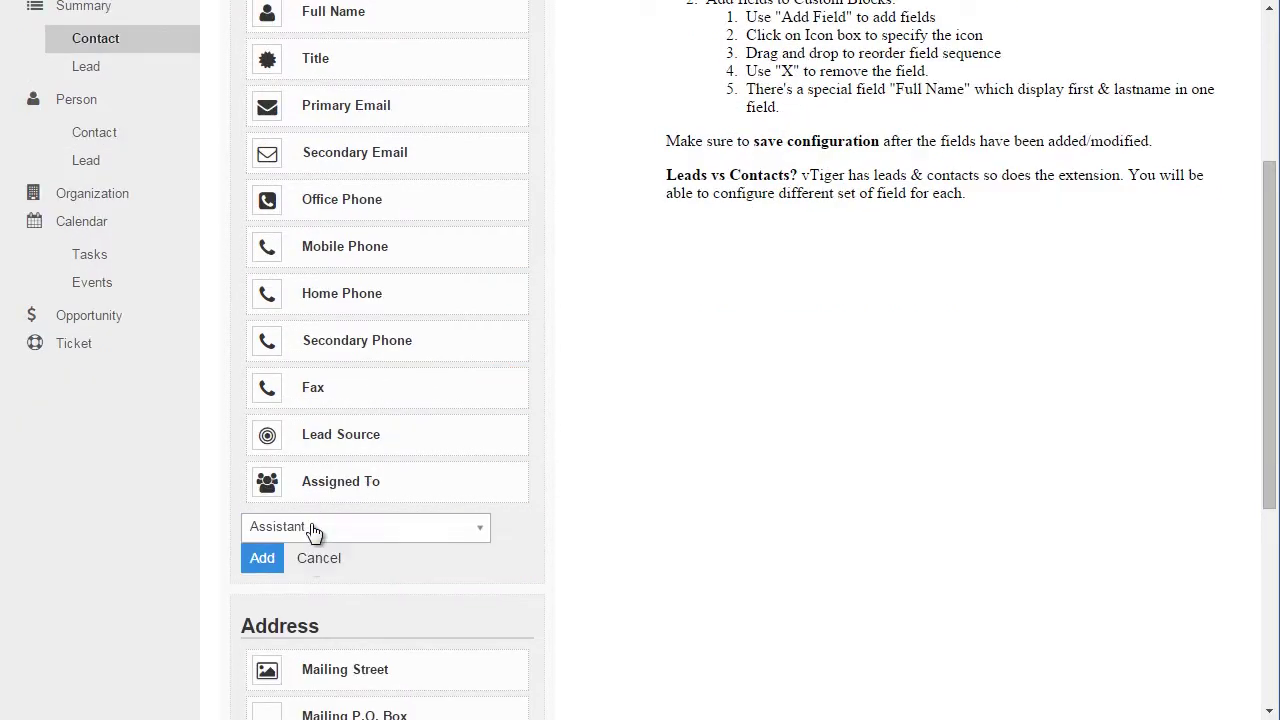
{"action": "left_click", "coordinate": [363, 538]}
{"action": "left_click", "coordinate": [357, 495]}
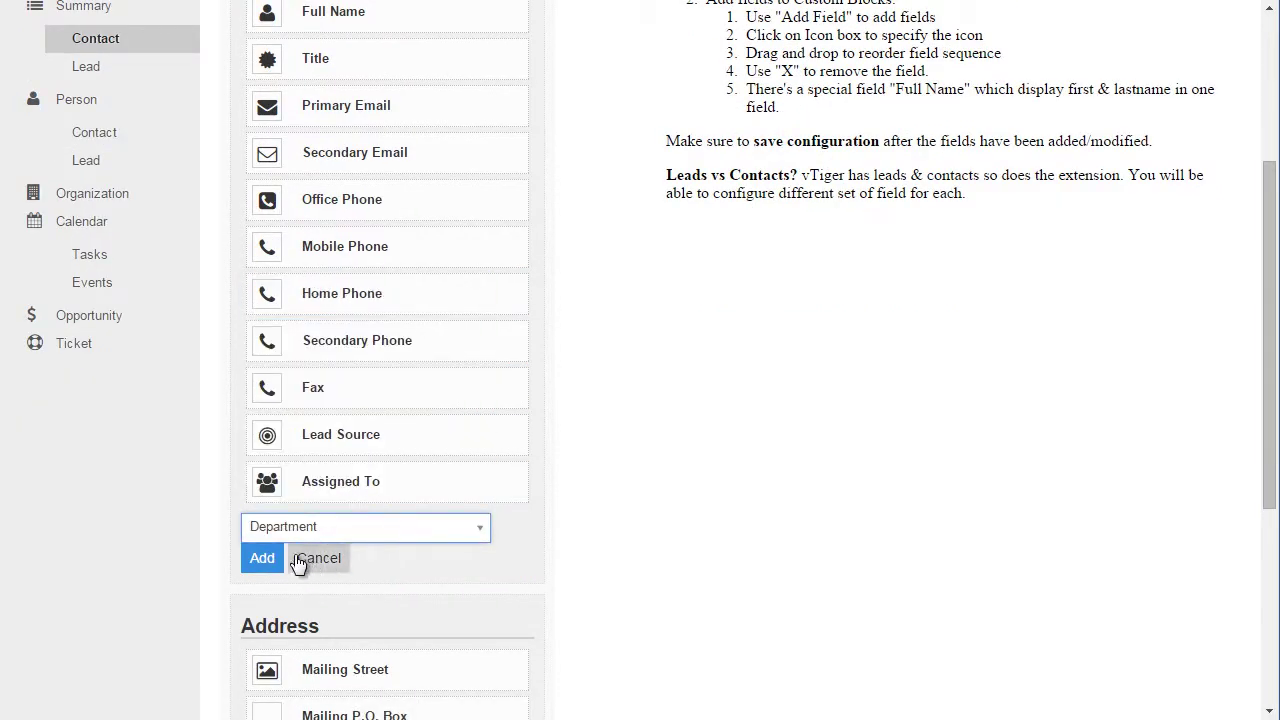
{"action": "left_click", "coordinate": [263, 558]}
{"action": "left_click", "coordinate": [272, 541]}
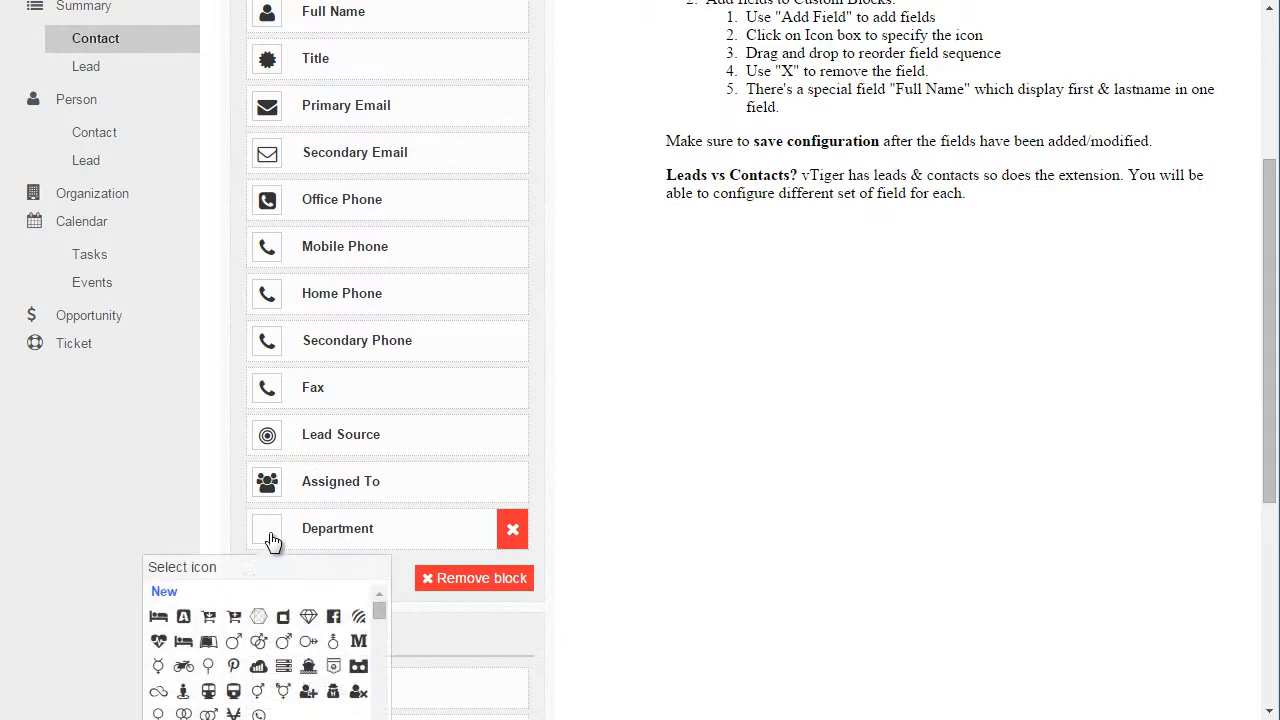
{"action": "left_click", "coordinate": [236, 617]}
{"action": "scroll", "coordinate": [381, 428], "scroll_direction": "up", "scroll_amount": 3}
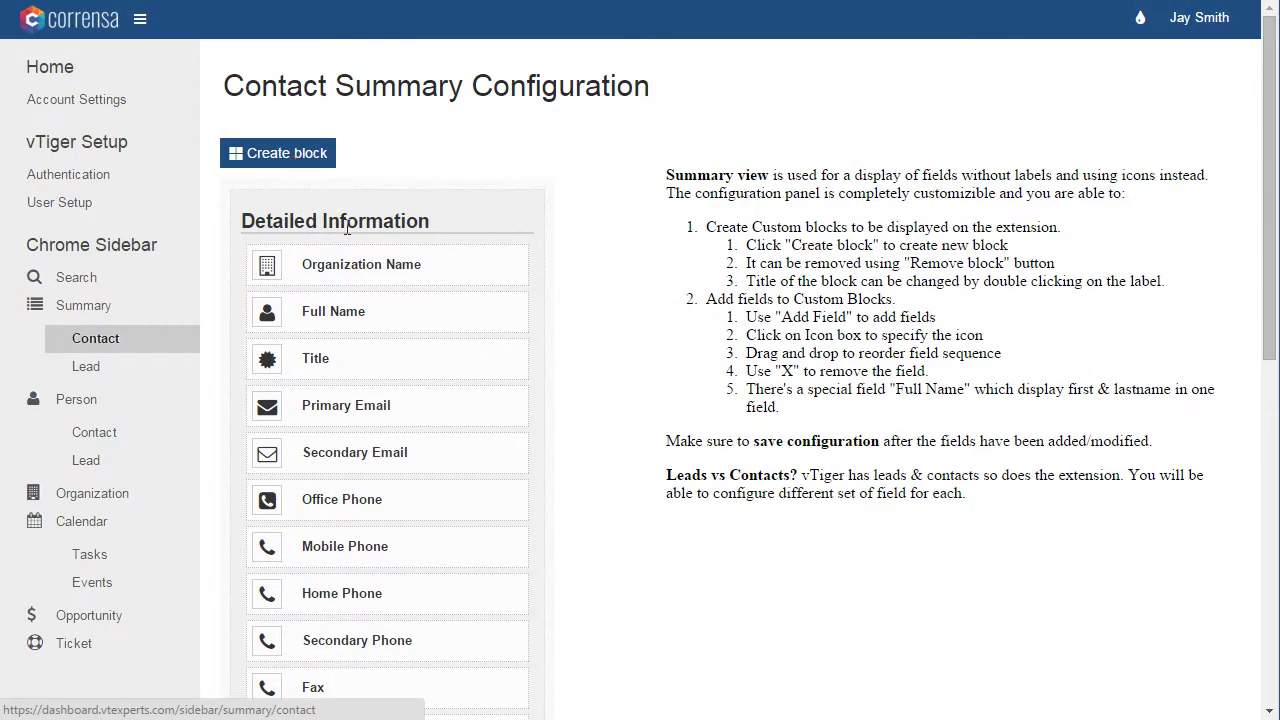
{"action": "left_click_drag", "start_coordinate": [403, 277], "coordinate": [412, 318]}
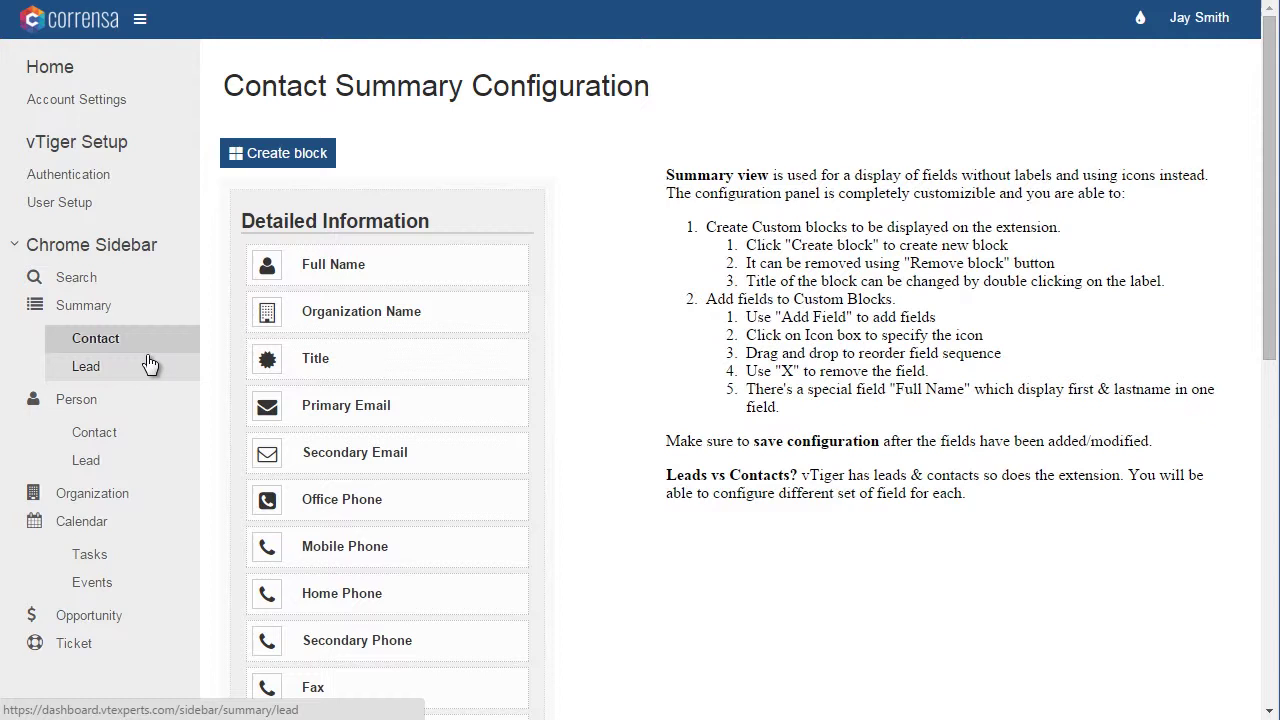
Step: Review the Contact Person Configuration Detail block fields from First Name to Description
{"action": "left_click", "coordinate": [106, 436]}
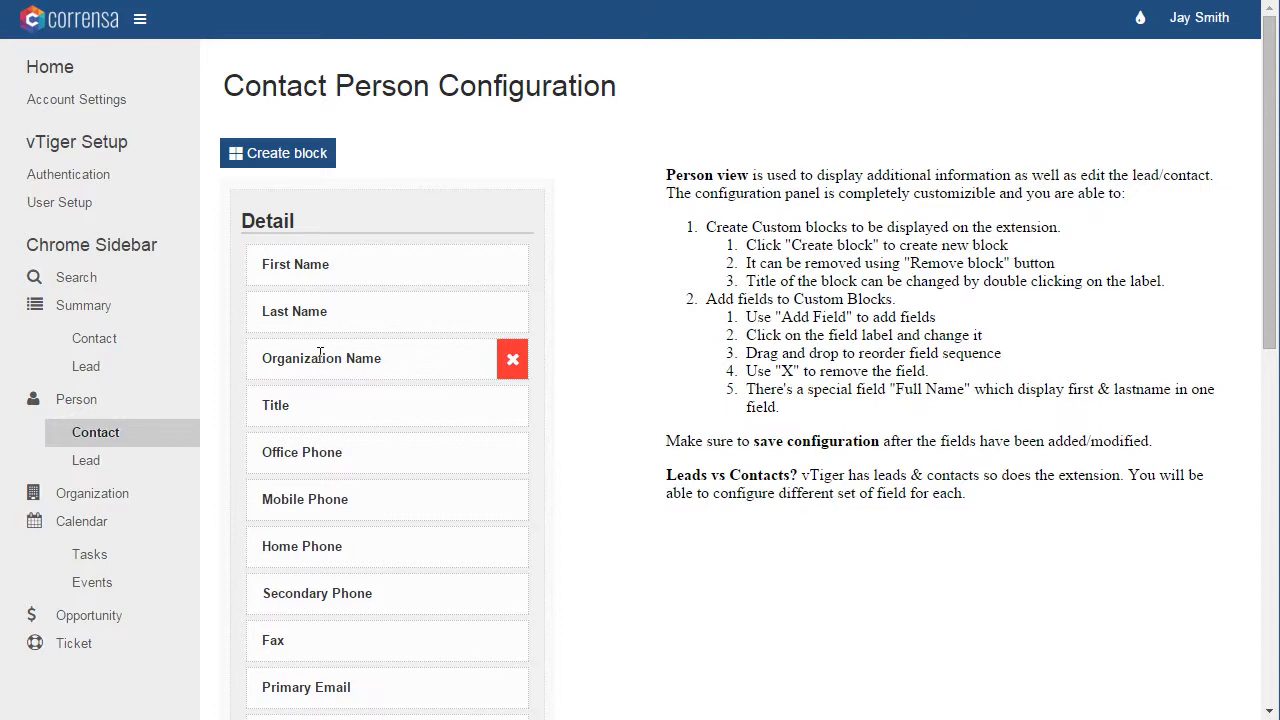
{"action": "scroll", "coordinate": [376, 403], "scroll_direction": "down", "scroll_amount": 3}
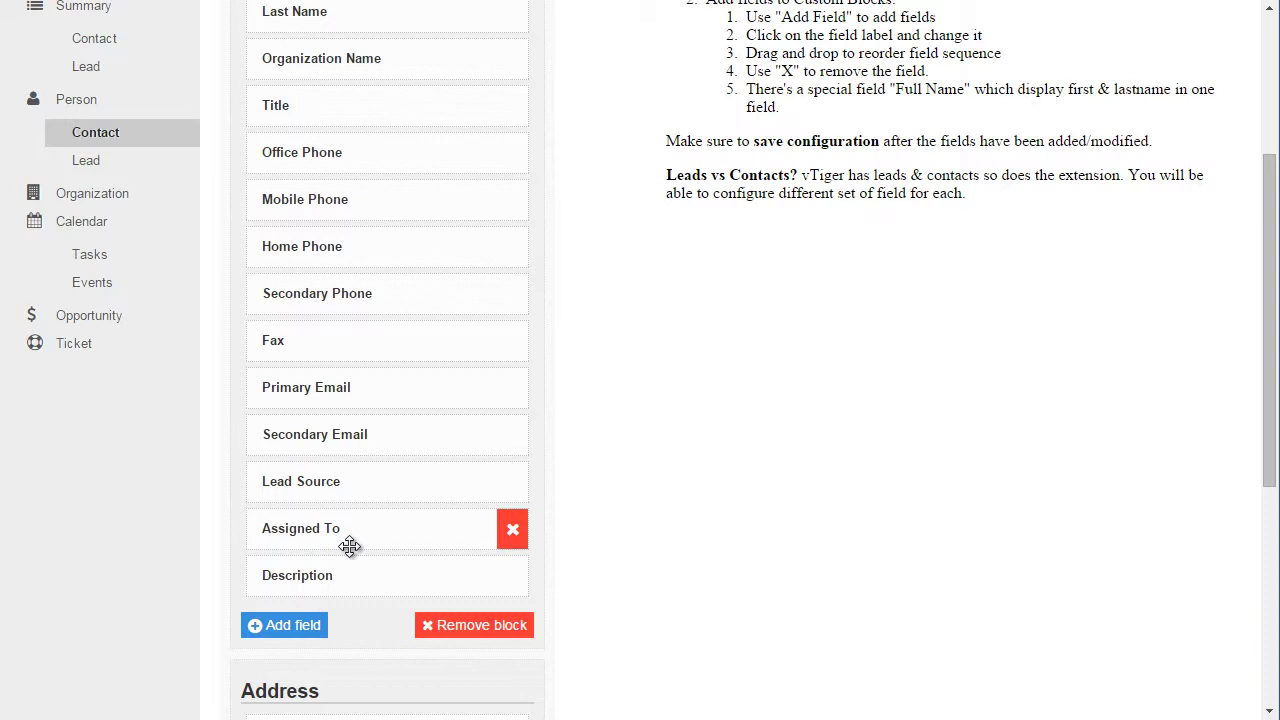
Step: Review the Organization, Tasks, Opportunity and Ticket views, ending on Search Configuration
{"action": "left_click", "coordinate": [105, 200]}
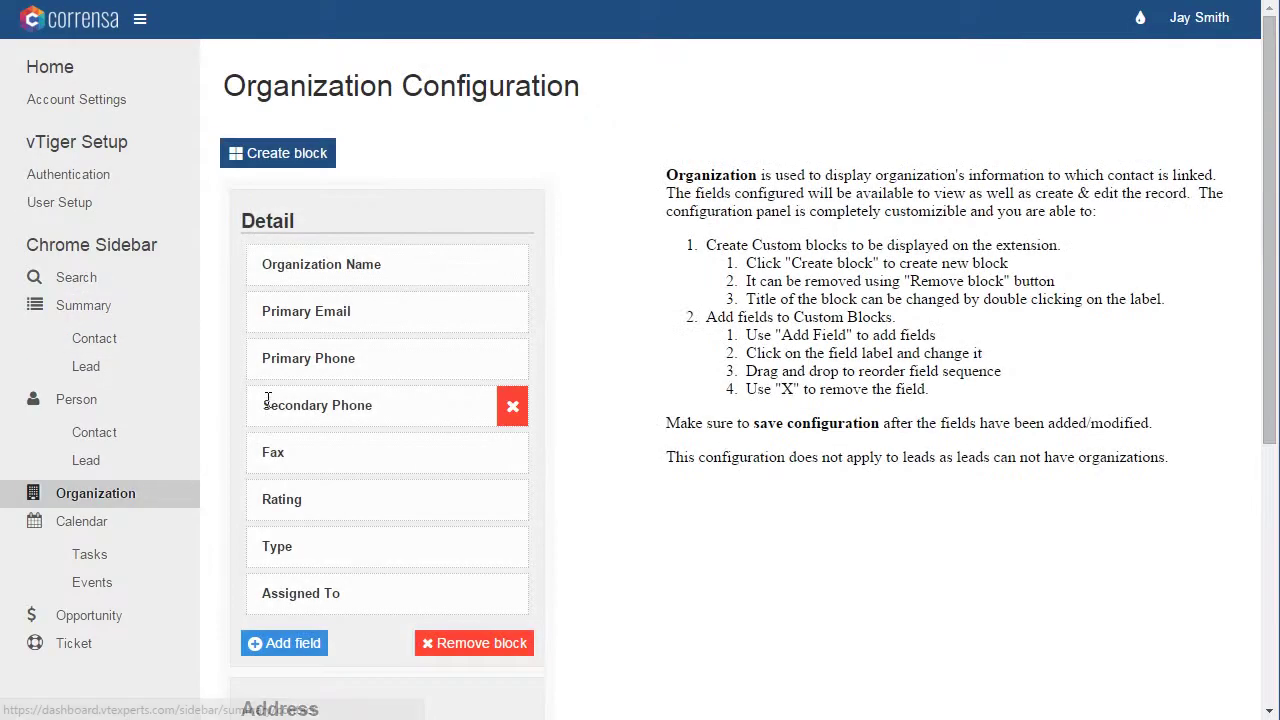
{"action": "left_click", "coordinate": [100, 462]}
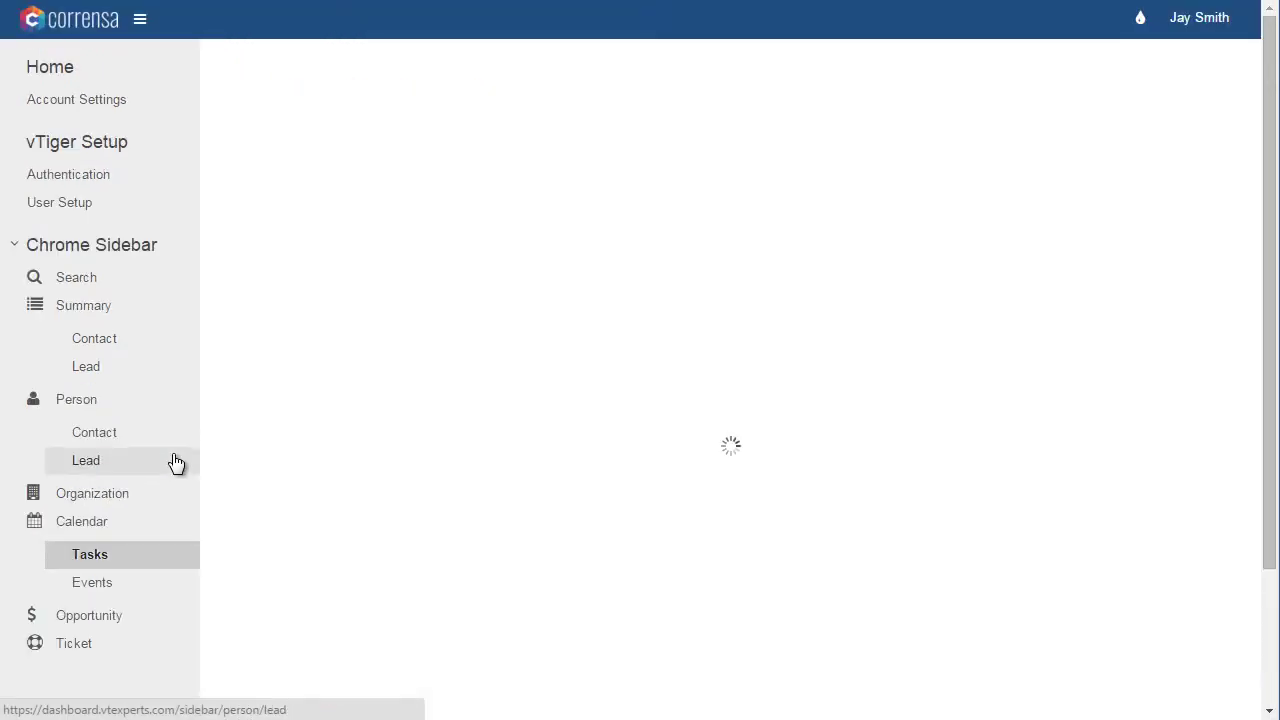
{"action": "left_click", "coordinate": [106, 515]}
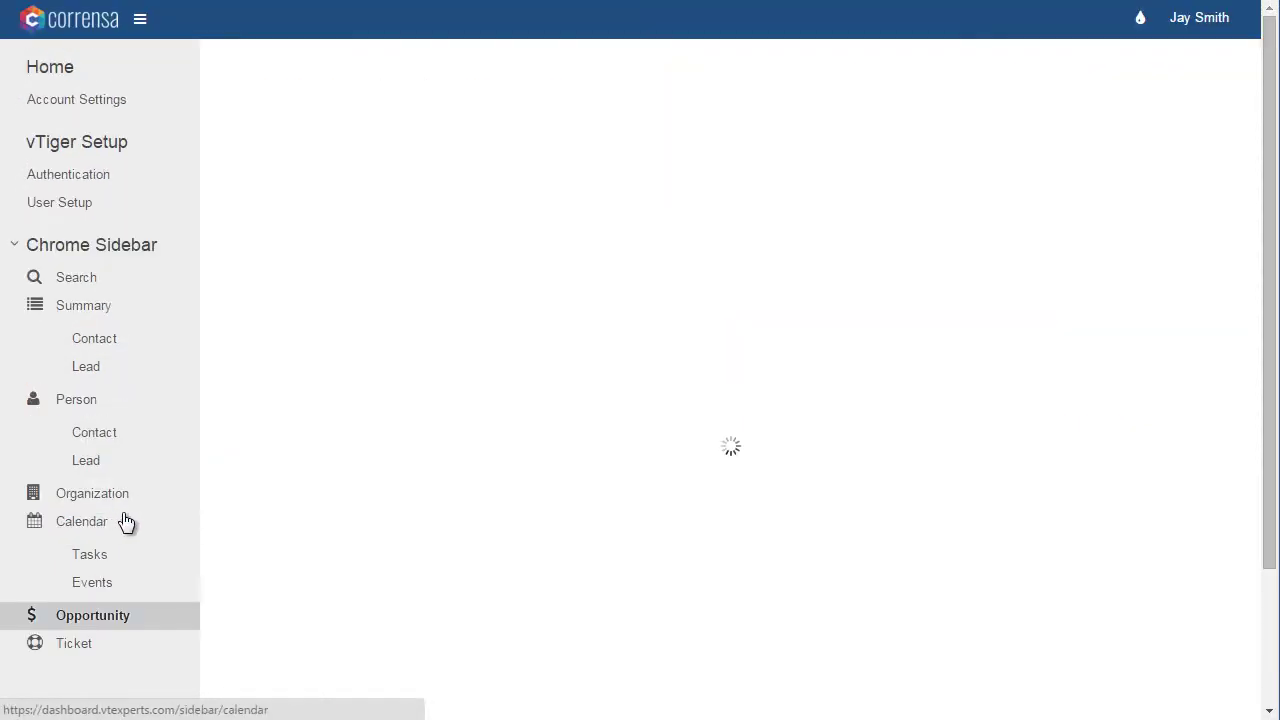
{"action": "scroll", "coordinate": [127, 521], "scroll_direction": "down", "scroll_amount": 1}
{"action": "left_click", "coordinate": [86, 451]}
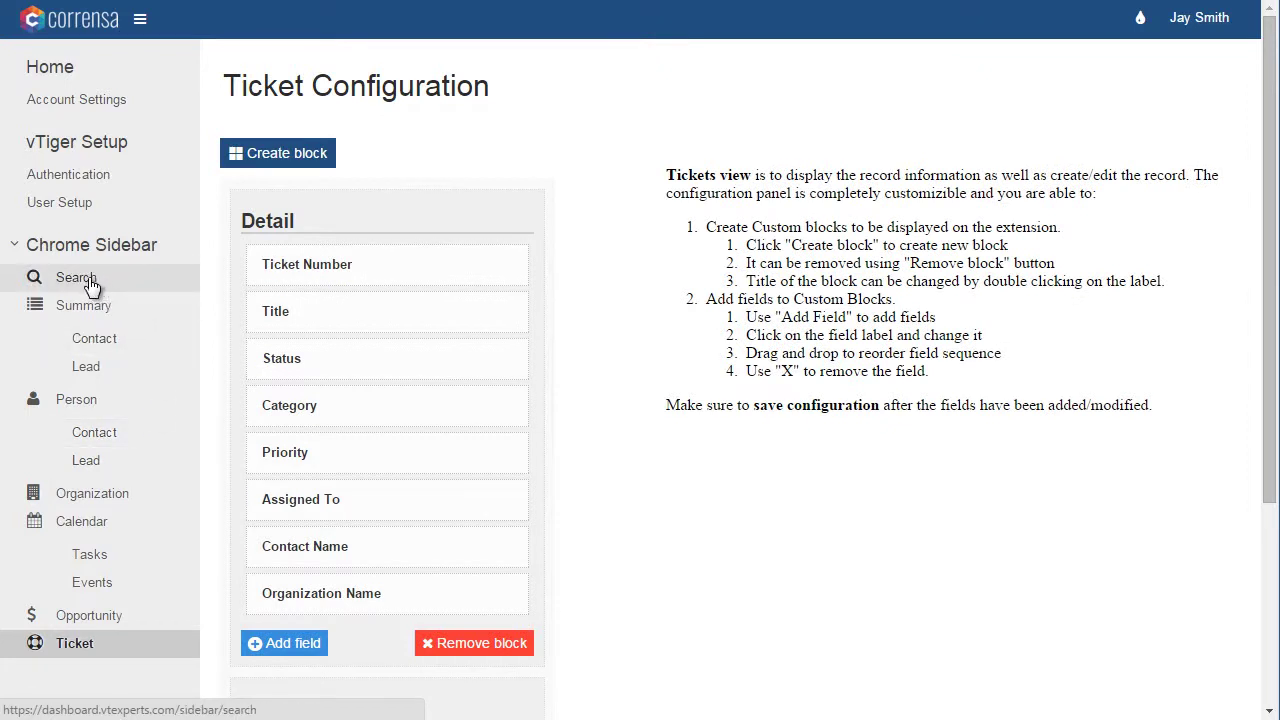
{"action": "left_click", "coordinate": [89, 282]}
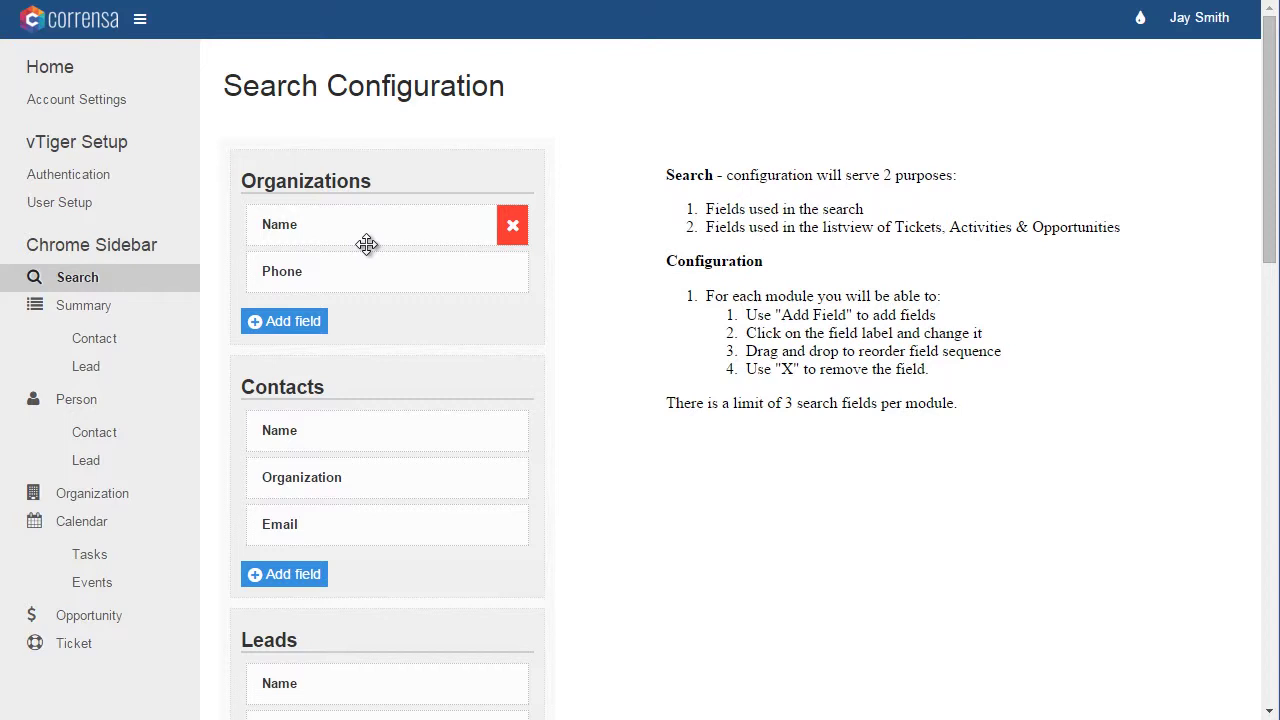